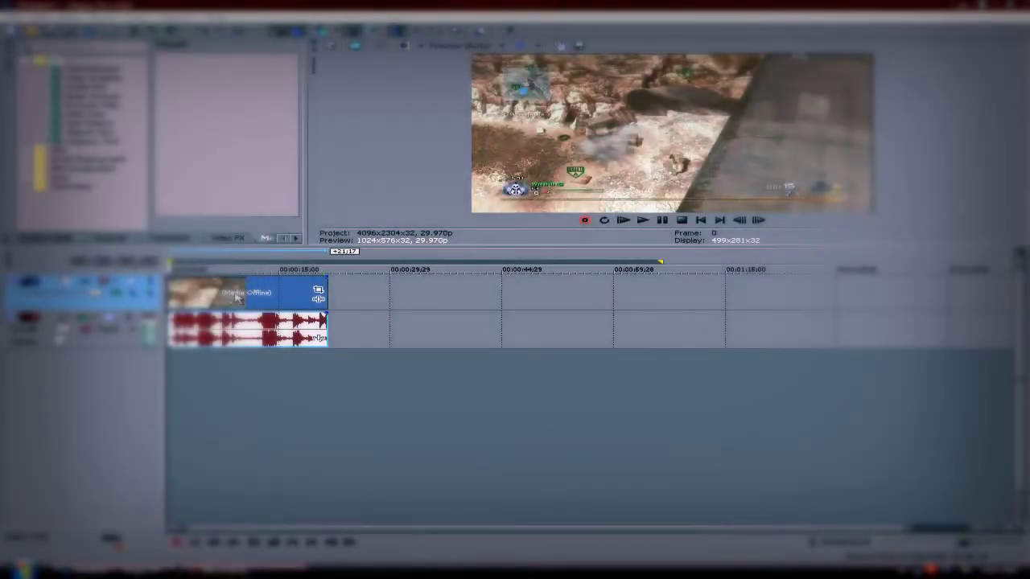
Toggle one of the gameplay clip's switches from its context menu.
right_click(238, 296)
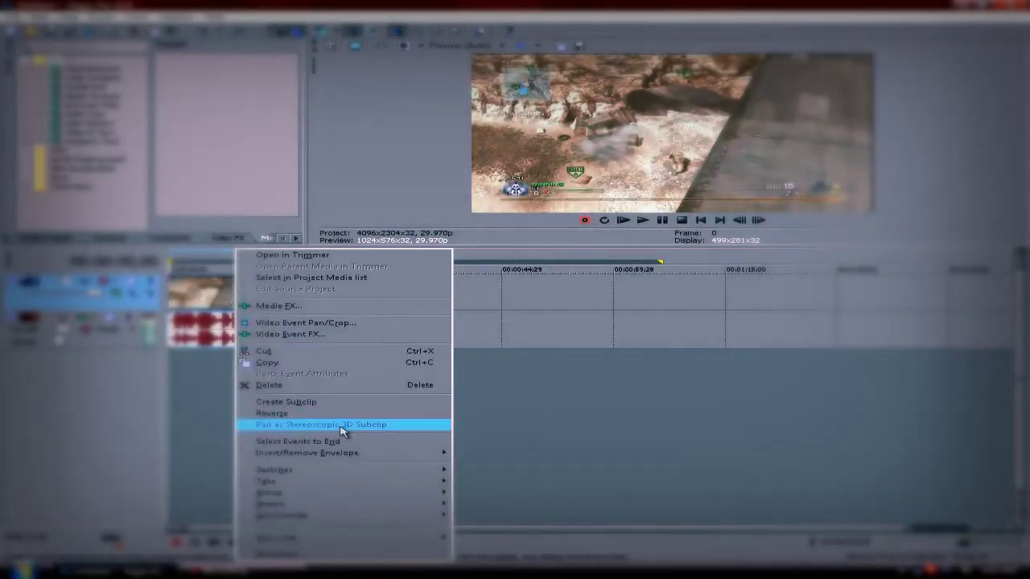
left_click(515, 511)
right_click(278, 320)
mouse_move(370, 470)
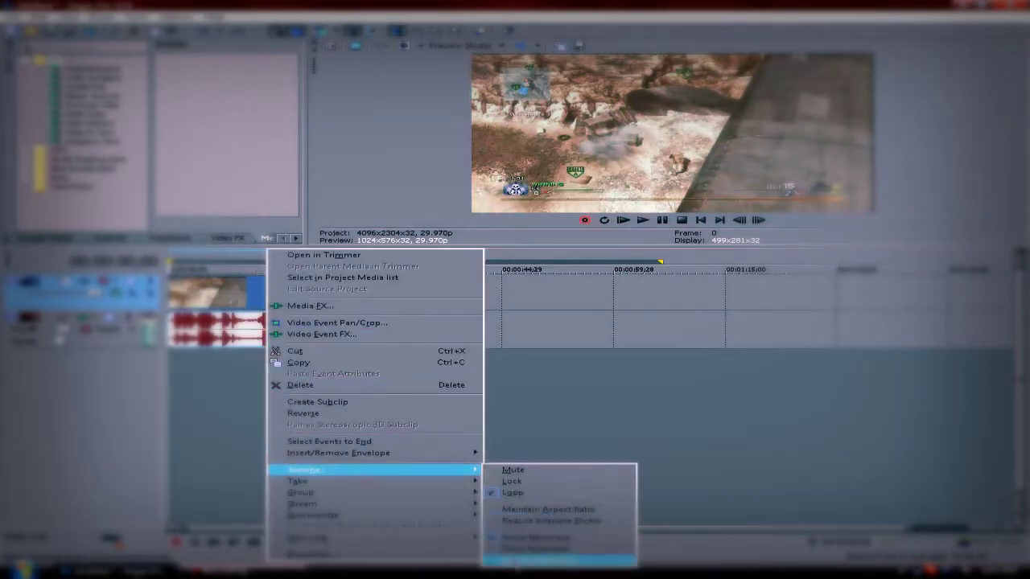
left_click(555, 558)
Apply an Event Pan/Crop framing preset to slightly reframe the gameplay clip.
left_click(318, 292)
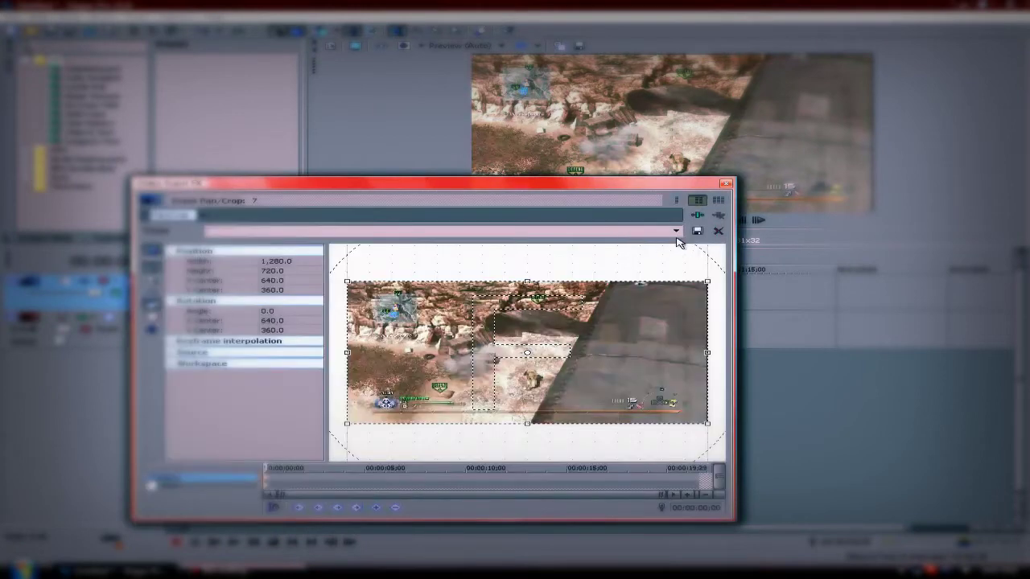
left_click(680, 232)
left_click(339, 278)
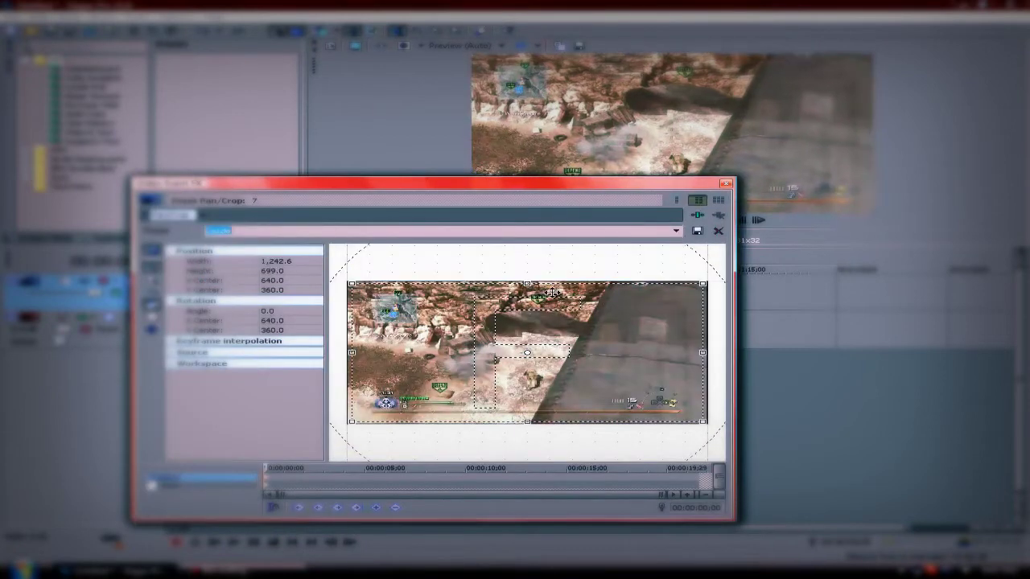
Confirm project properties at 4096x2304, 29.970 fps and set preview quality to Best (Full).
left_click(727, 185)
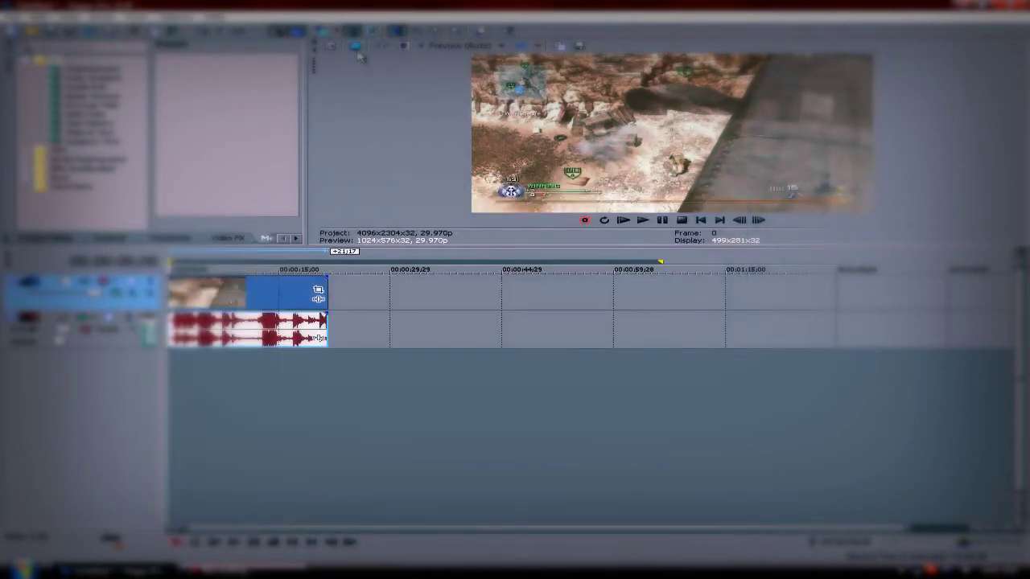
key("alt+Return")
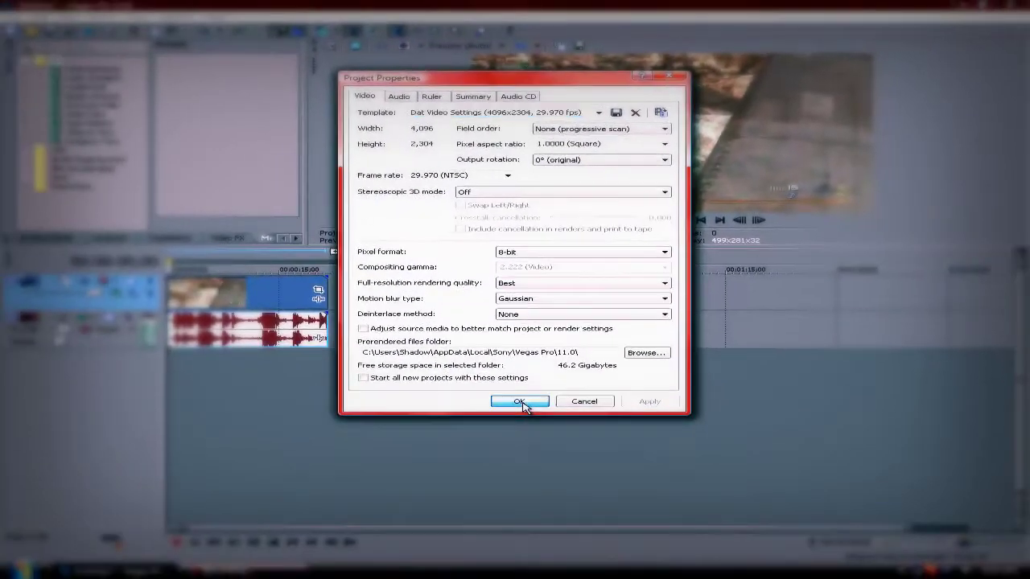
left_click(515, 406)
left_click(440, 46)
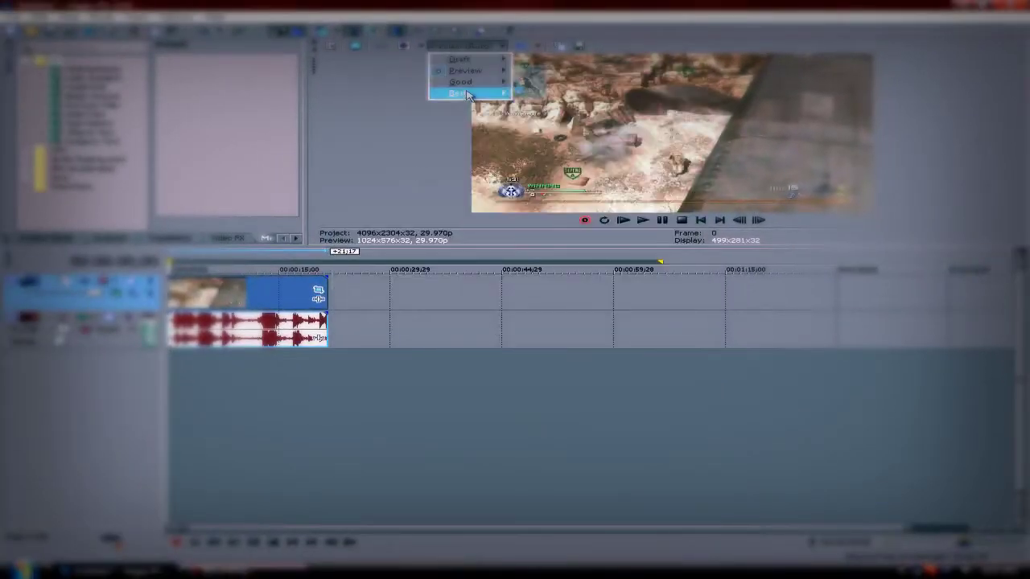
left_click(551, 101)
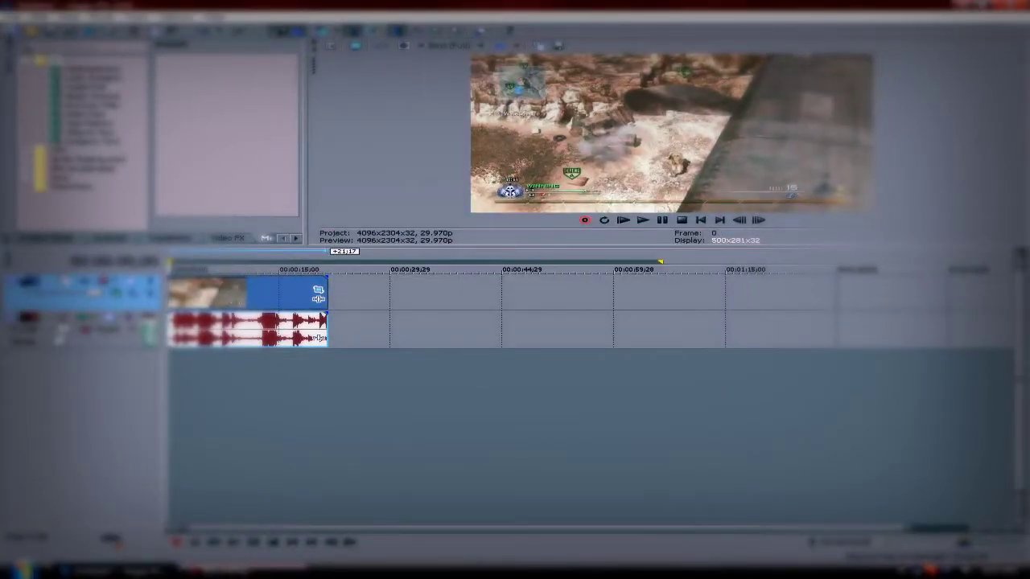
Start Render As and customize the Video for Windows template, keeping the Xvid MPEG-4 codec.
left_click(16, 24)
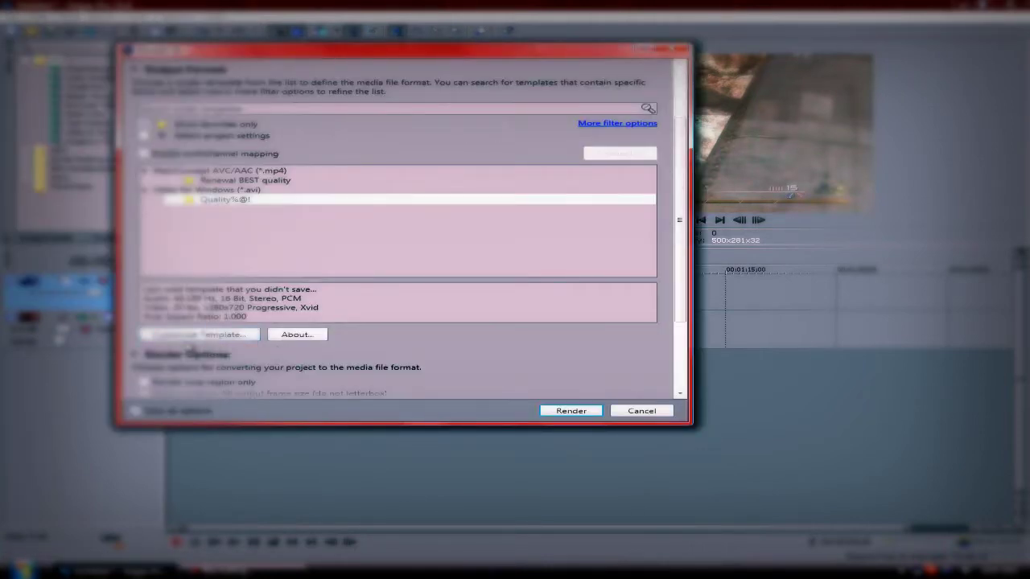
left_click(200, 334)
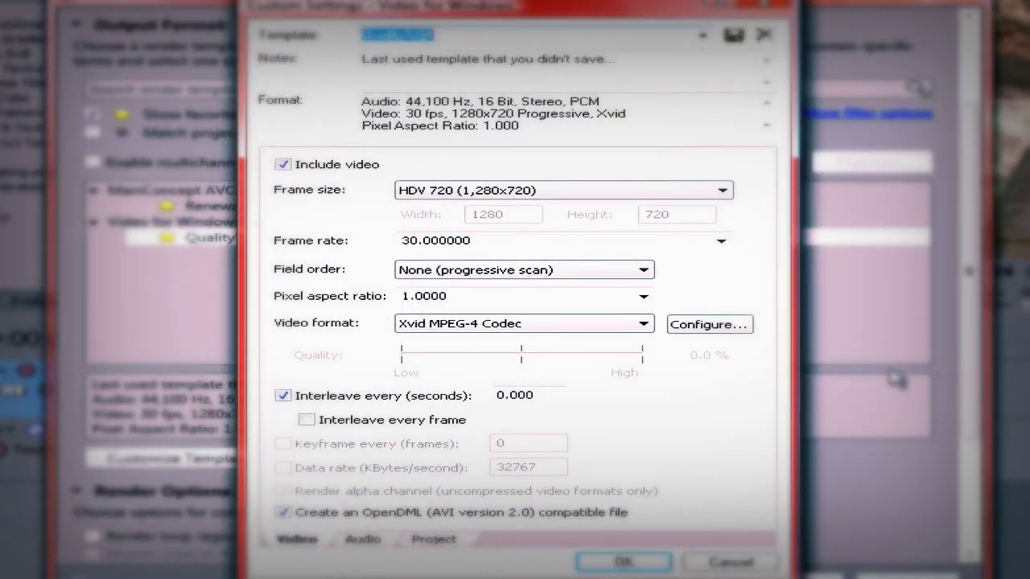
left_click(584, 324)
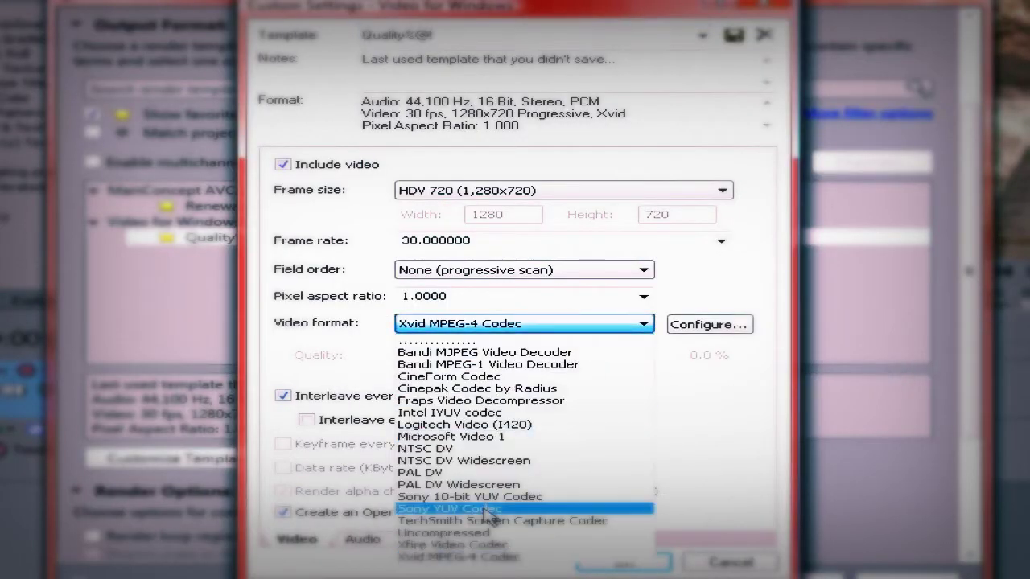
left_click(485, 568)
Set the Xvid target quantizer to 1.00, cancel the bitrate calculator, and confirm.
left_click(708, 324)
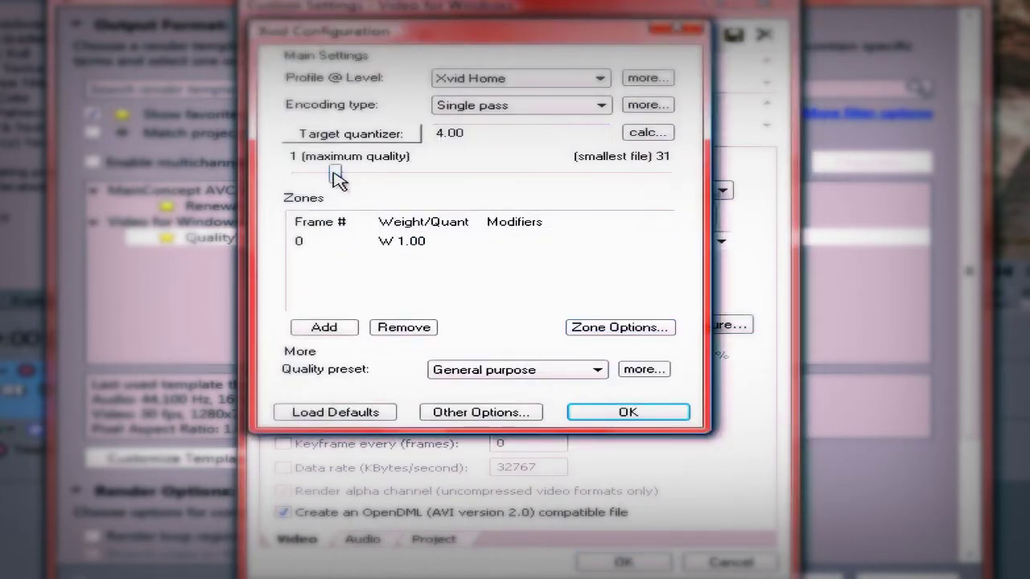
left_click_drag(335, 174, 294, 174)
left_click(647, 132)
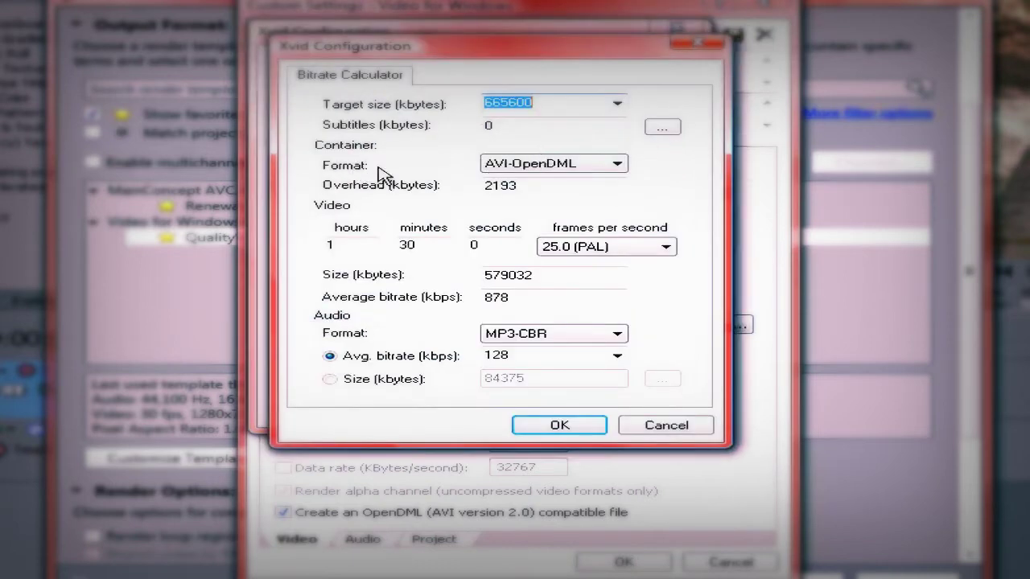
left_click(666, 424)
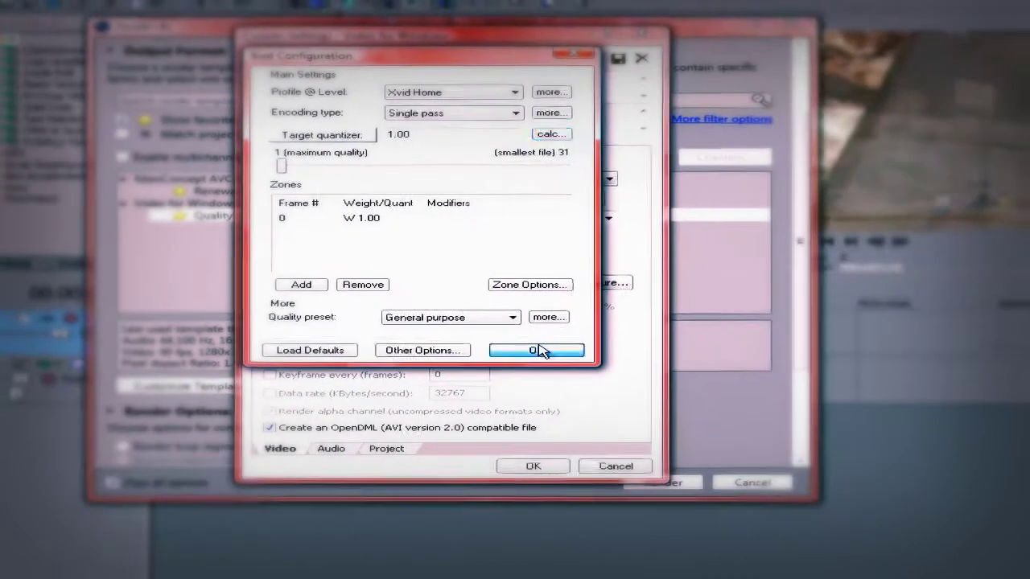
left_click(540, 351)
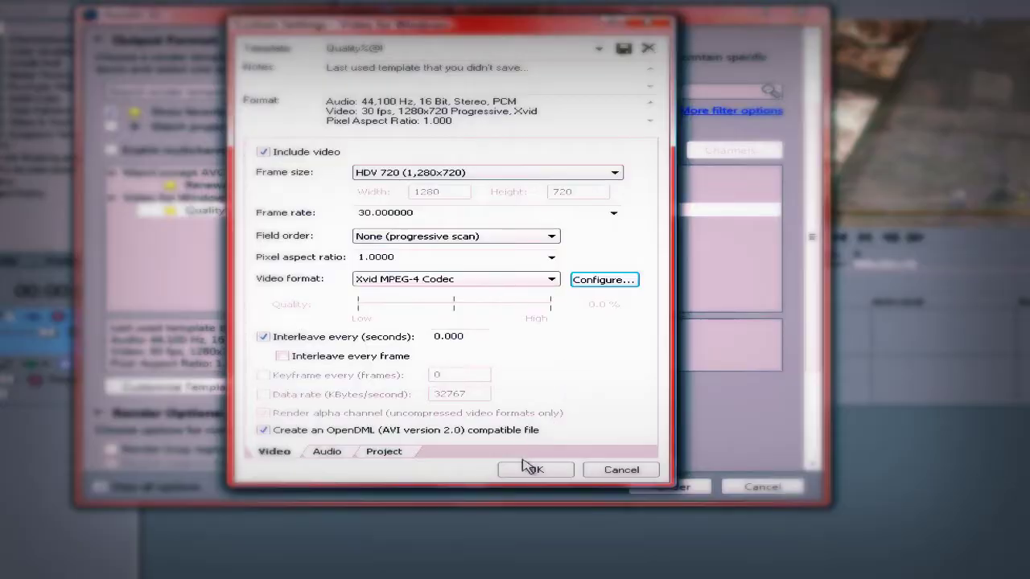
Accept the video settings, review the Audio and Best-quality Project tabs, and start rendering.
left_click(531, 470)
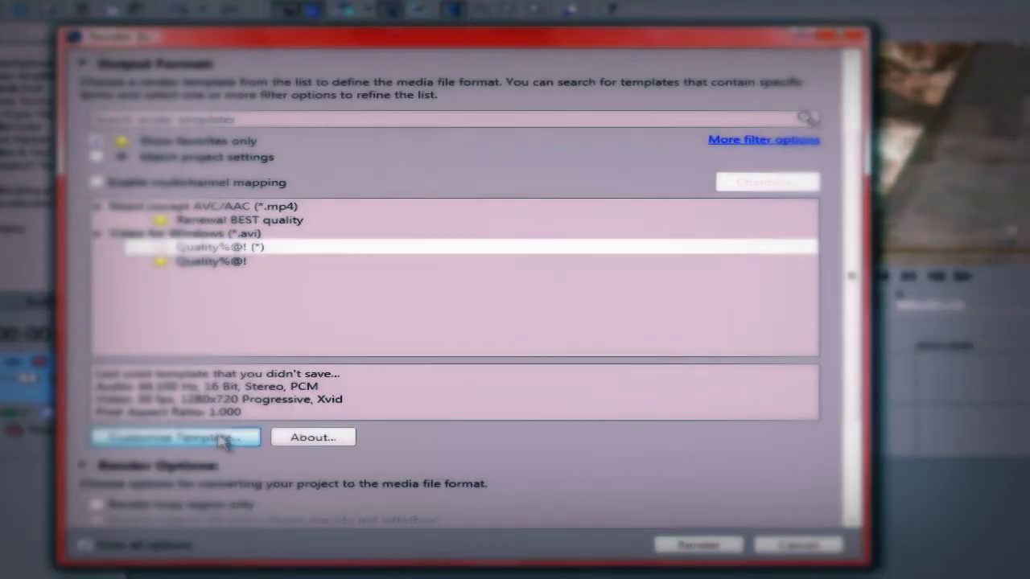
left_click(183, 387)
left_click(330, 507)
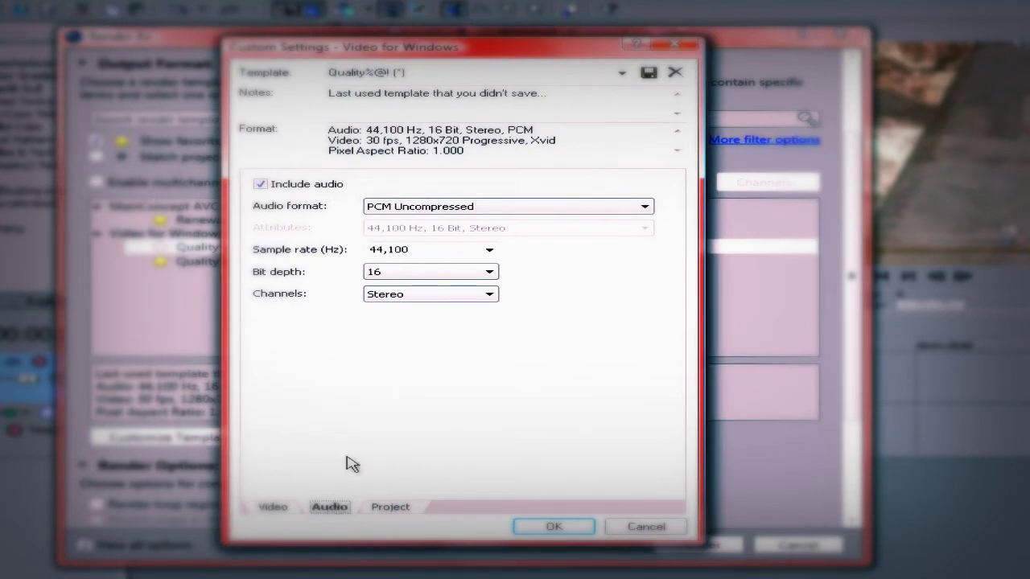
left_click(390, 507)
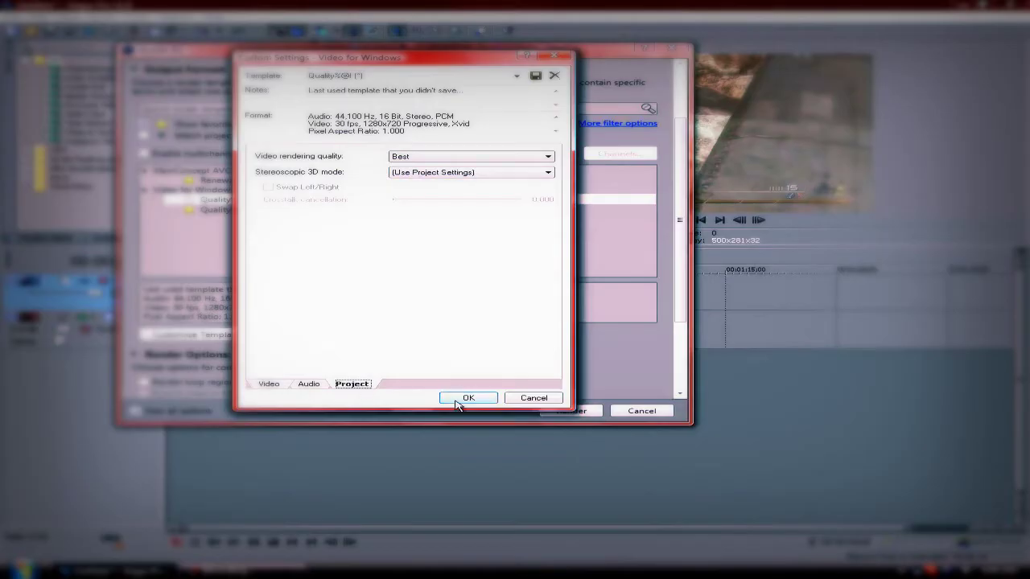
left_click(467, 399)
left_click(585, 418)
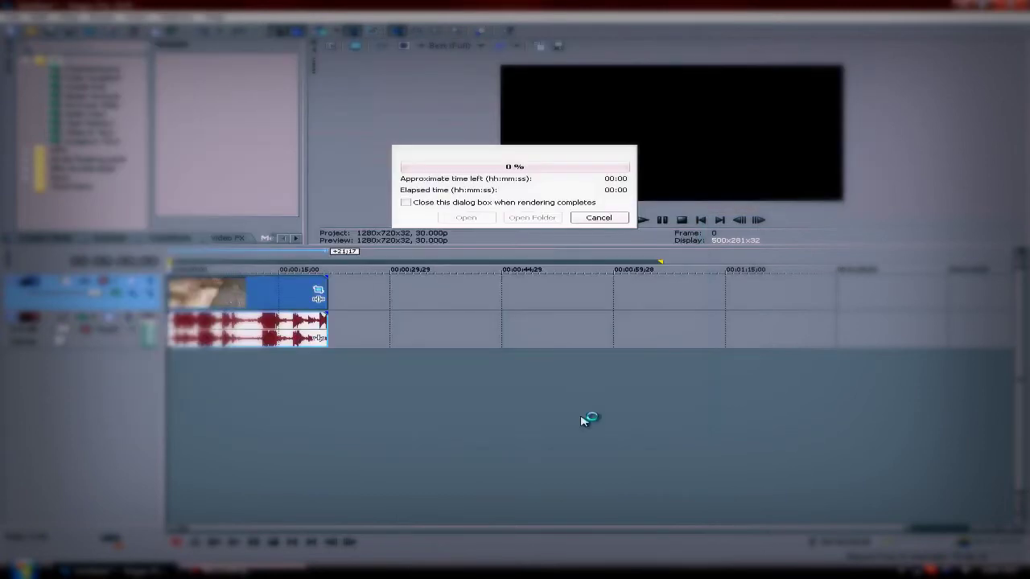